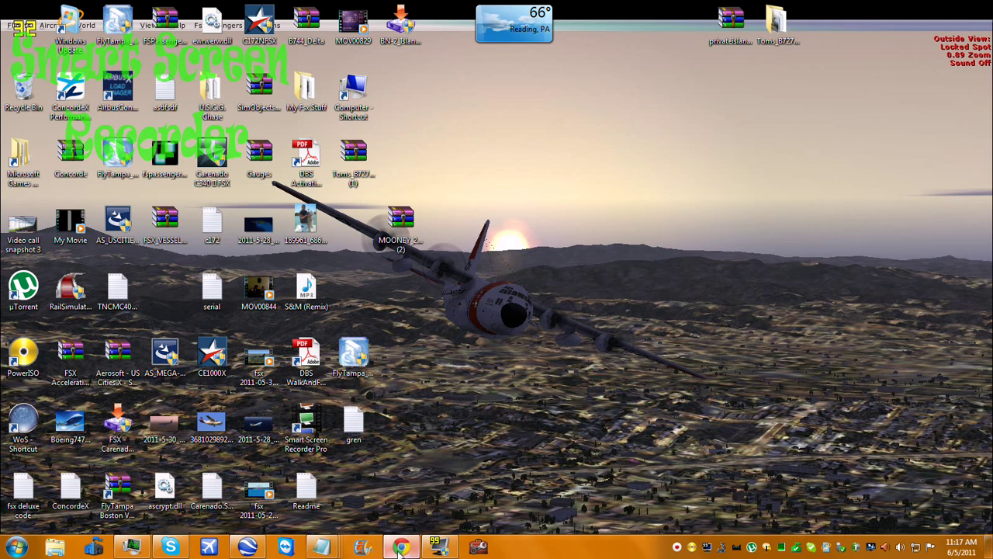
Switch to Chrome and look through the Robbonline home page about Flight Simulator X and its addons.
{"action": "left_click", "coordinate": [402, 547]}
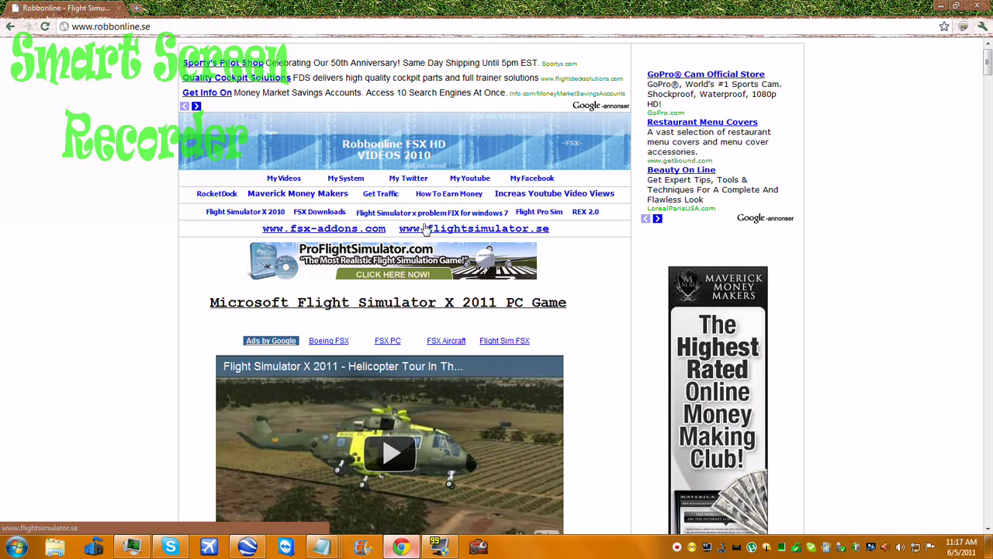
{"action": "scroll", "coordinate": [388, 323], "scroll_direction": "down", "scroll_amount": 5}
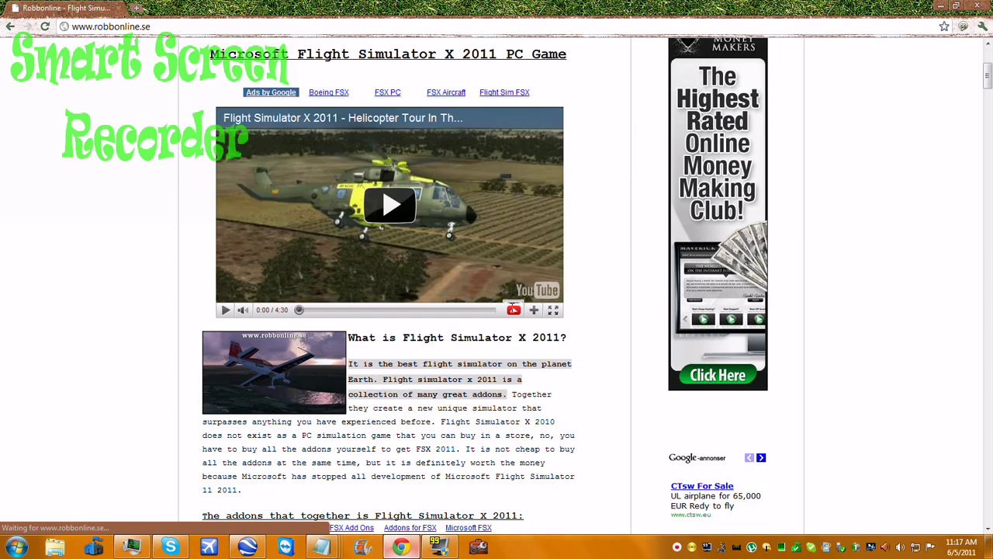
{"action": "scroll", "coordinate": [537, 301], "scroll_direction": "down", "scroll_amount": 15}
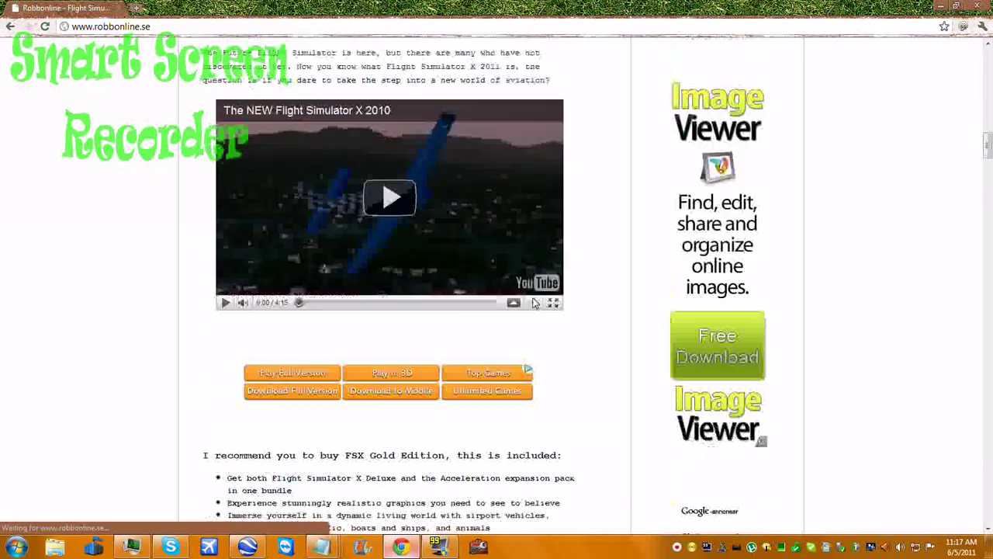
{"action": "scroll", "coordinate": [532, 302], "scroll_direction": "down", "scroll_amount": 11}
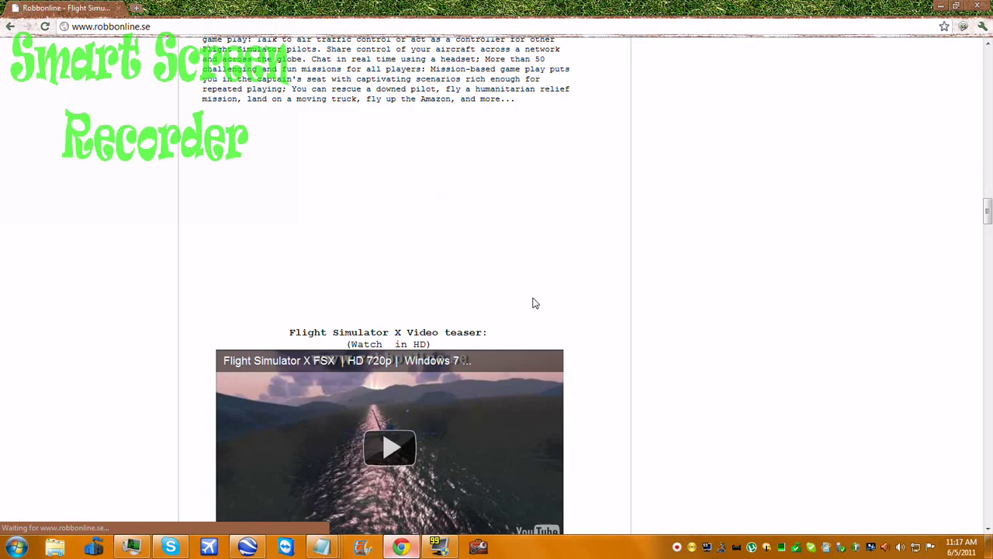
{"action": "scroll", "coordinate": [533, 301], "scroll_direction": "down", "scroll_amount": 2}
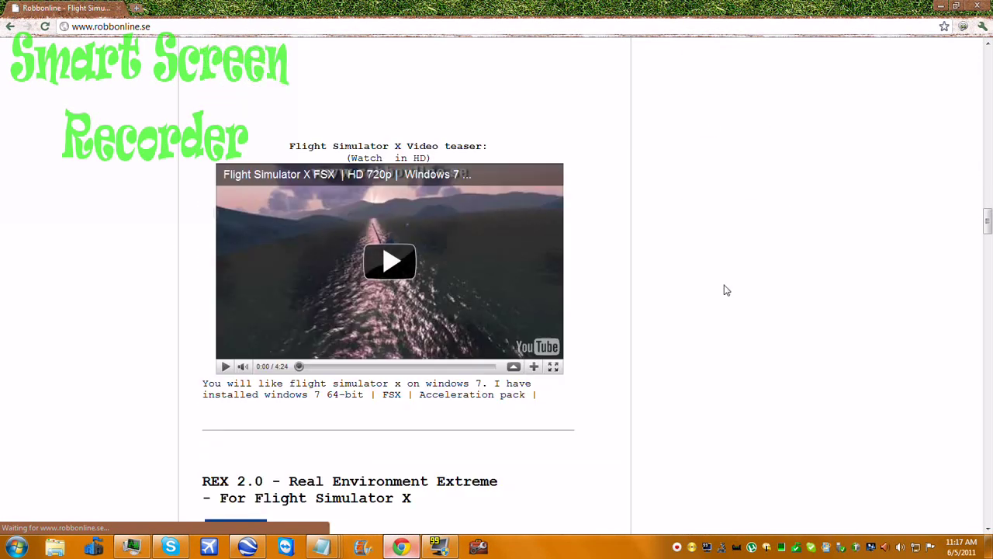
{"action": "scroll", "coordinate": [515, 258], "scroll_direction": "down", "scroll_amount": 8}
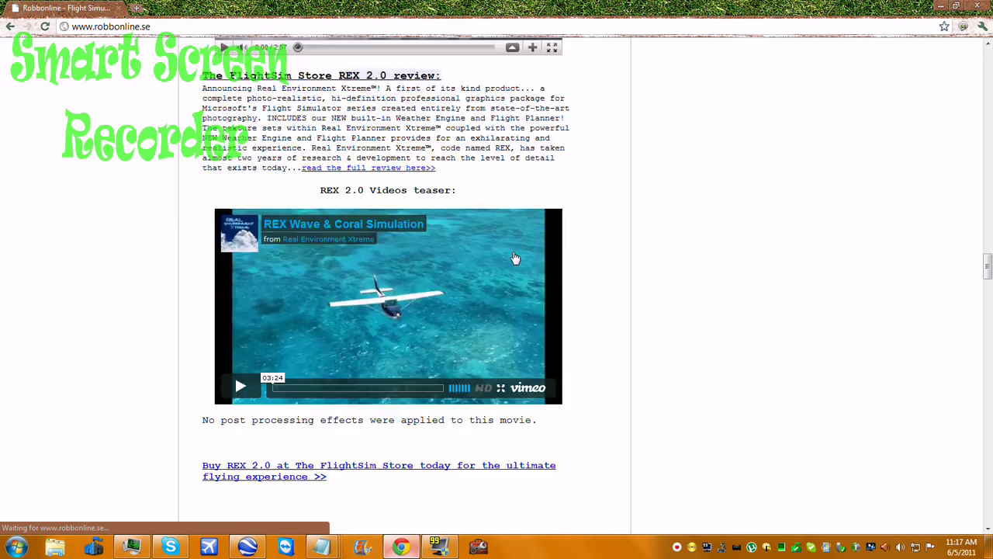
{"action": "scroll", "coordinate": [515, 258], "scroll_direction": "up", "scroll_amount": 15}
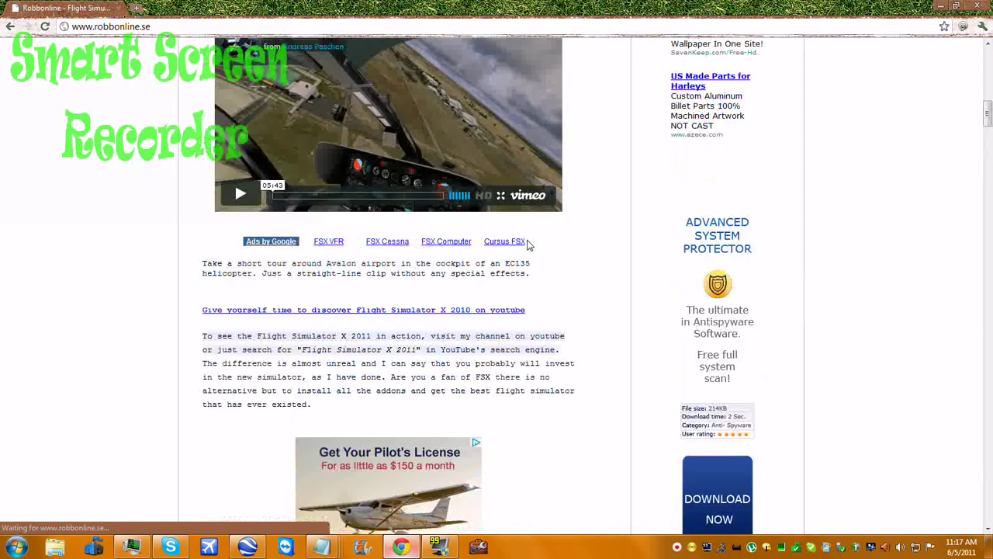
{"action": "scroll", "coordinate": [527, 244], "scroll_direction": "up", "scroll_amount": 10}
{"action": "scroll", "coordinate": [465, 271], "scroll_direction": "up", "scroll_amount": 2}
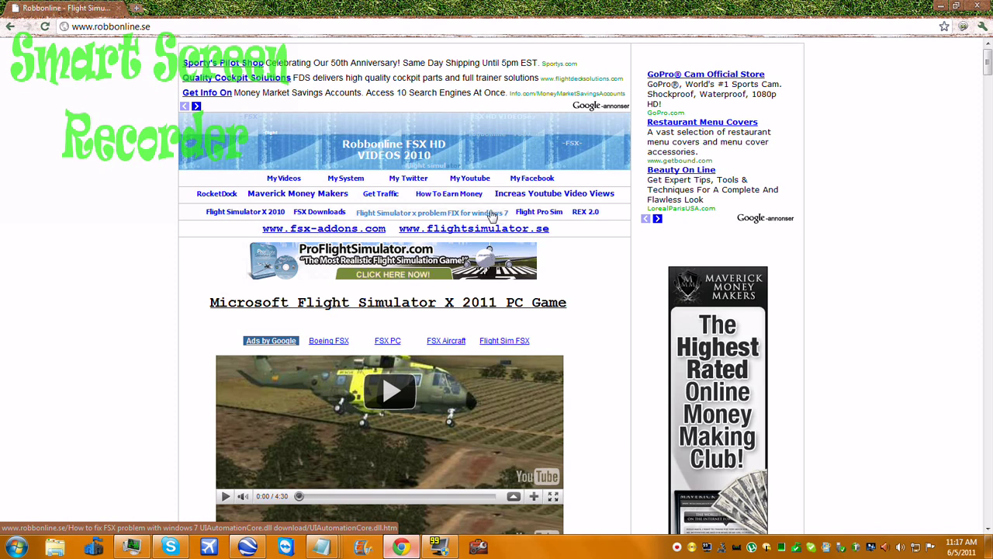
Open the Flight Simulator X problem fix page for Windows 7 and read its compatibility mode and UIAutomationCore.dll instructions.
{"action": "left_click", "coordinate": [492, 215]}
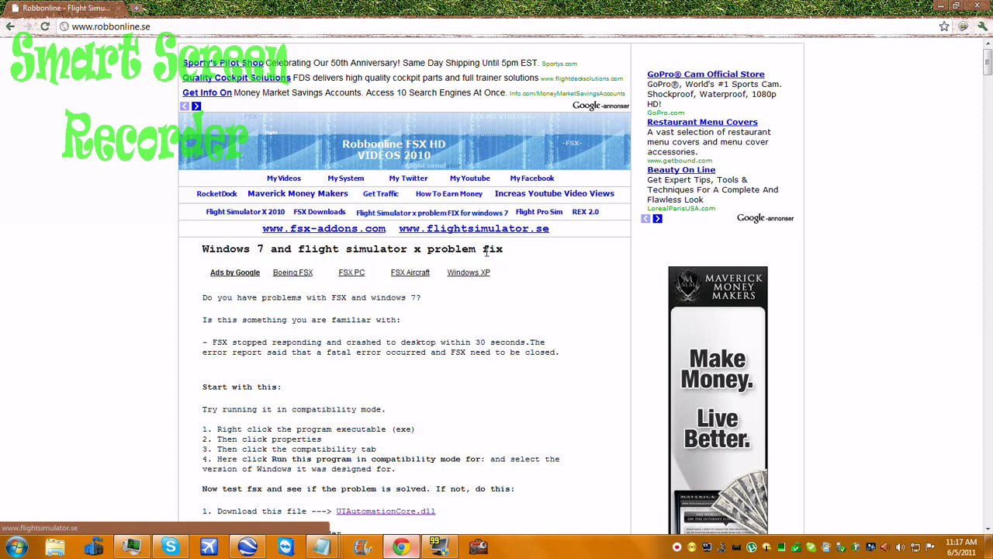
{"action": "scroll", "coordinate": [394, 342], "scroll_direction": "down", "scroll_amount": 2}
{"action": "scroll", "coordinate": [394, 342], "scroll_direction": "down", "scroll_amount": 2}
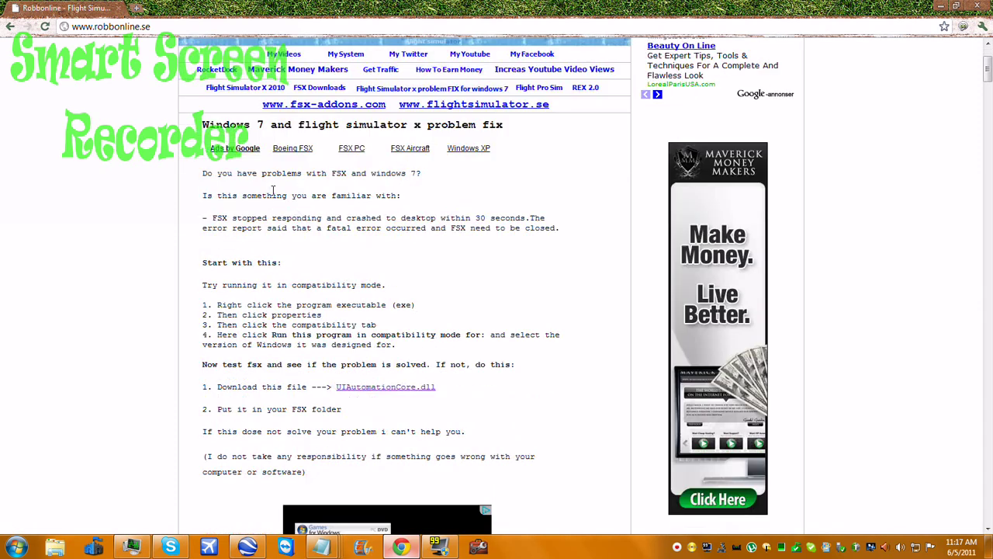
{"action": "left_click_drag", "start_coordinate": [204, 173], "coordinate": [508, 423]}
{"action": "left_click", "coordinate": [152, 210]}
{"action": "scroll", "coordinate": [442, 330], "scroll_direction": "down", "scroll_amount": 4}
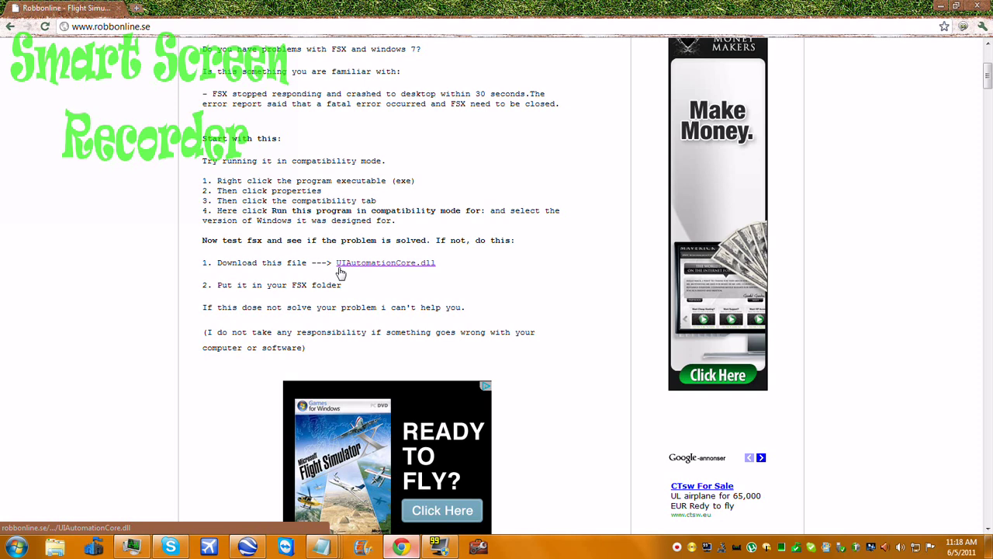
Start the UIAutomationCore.dll download from the fix instructions and discard it at the safety prompt.
{"action": "mouse_move", "coordinate": [331, 262]}
{"action": "left_mouse_down"}
{"action": "mouse_move", "coordinate": [422, 260]}
{"action": "mouse_move", "coordinate": [434, 271]}
{"action": "mouse_move", "coordinate": [232, 250]}
{"action": "mouse_move", "coordinate": [326, 262]}
{"action": "left_mouse_up"}
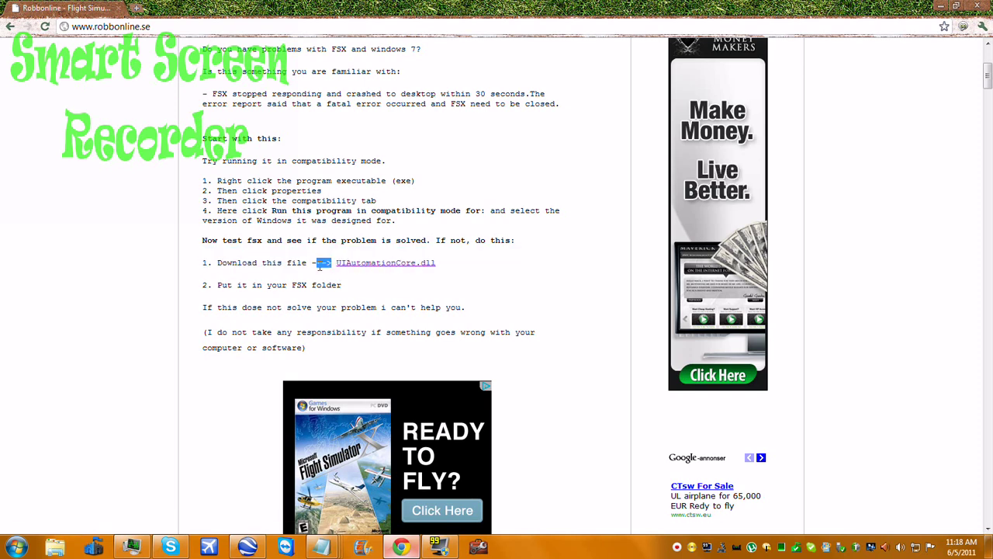
{"action": "left_click", "coordinate": [385, 262]}
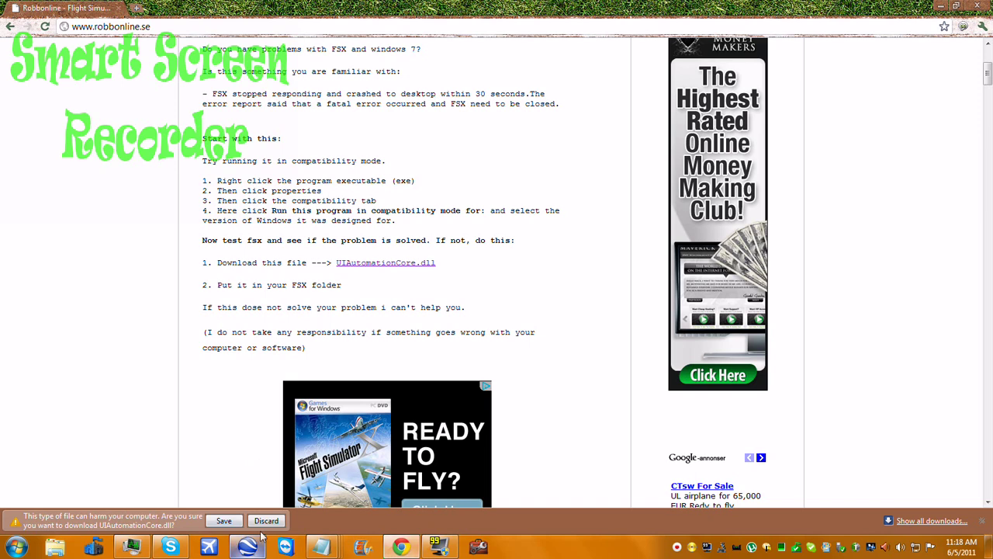
{"action": "left_click", "coordinate": [267, 523]}
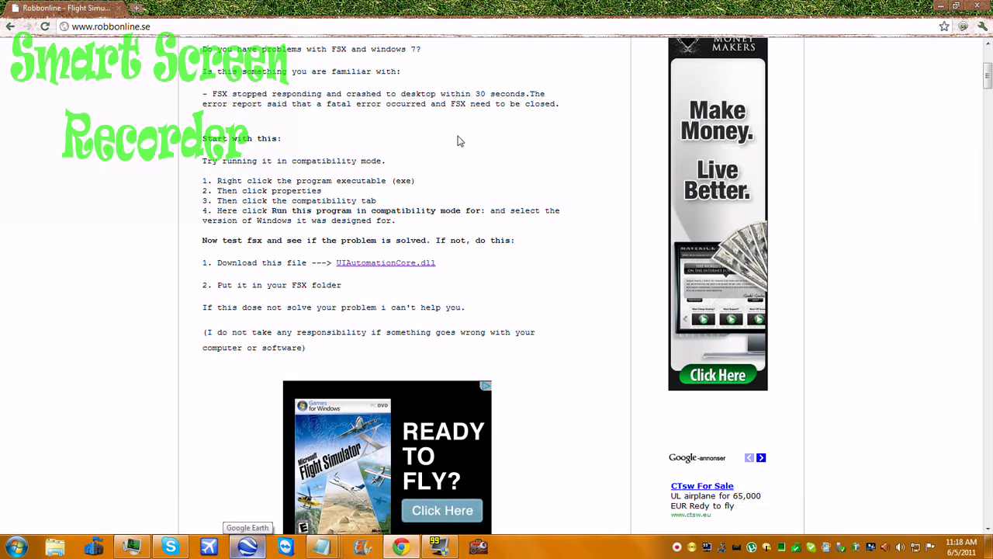
Minimise the browser, open the Computer window and snap it to one half of the screen.
{"action": "left_click", "coordinate": [937, 5]}
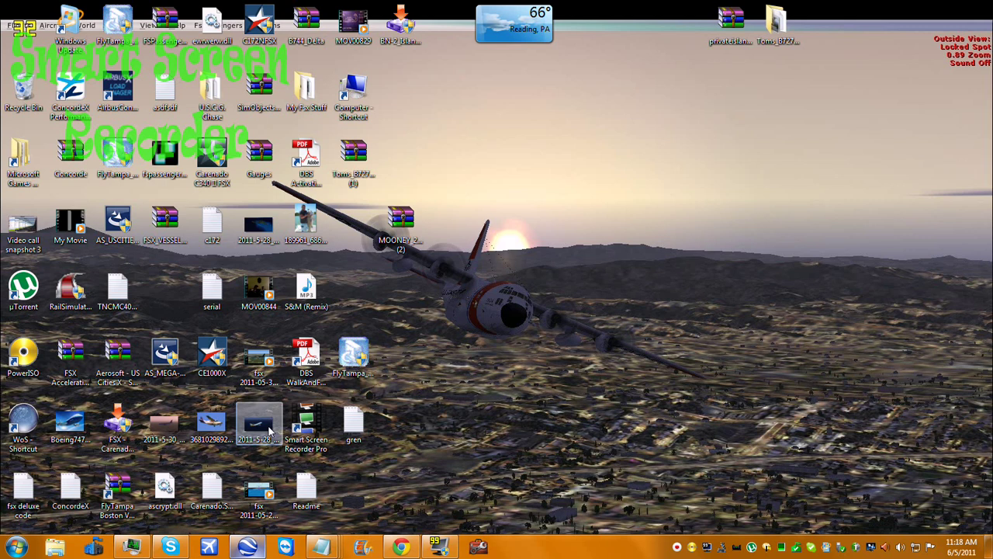
{"action": "left_click", "coordinate": [16, 547]}
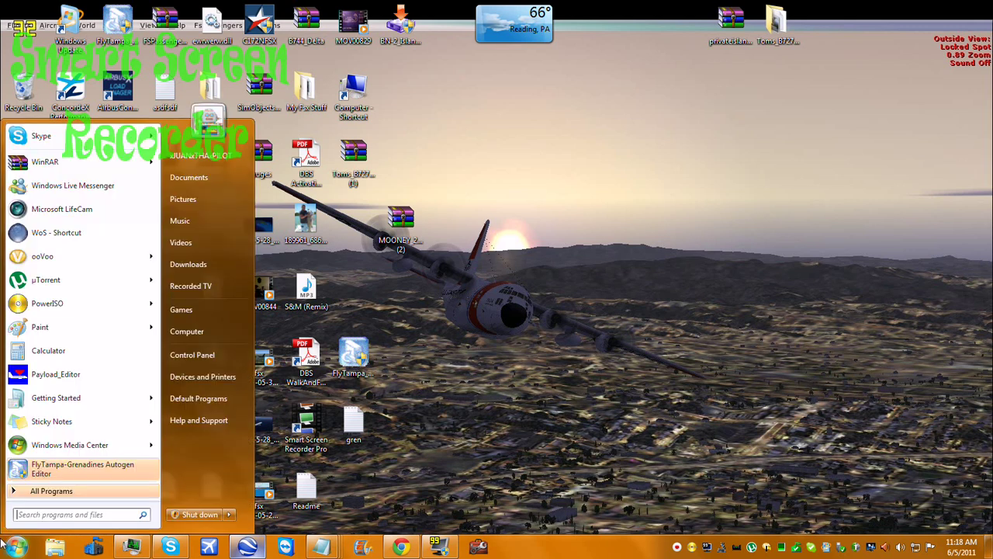
{"action": "left_click", "coordinate": [189, 331]}
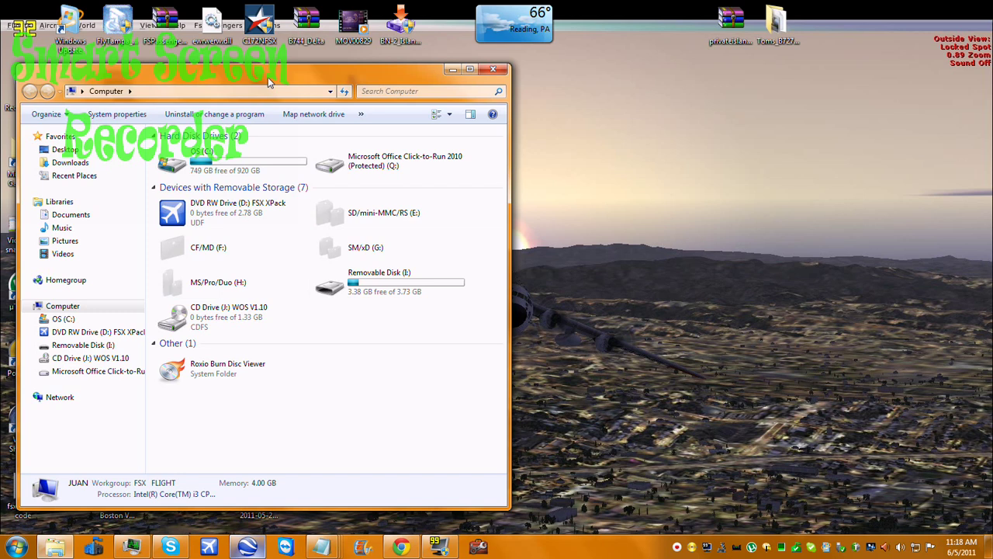
{"action": "left_click_drag", "start_coordinate": [268, 77], "coordinate": [991, 80]}
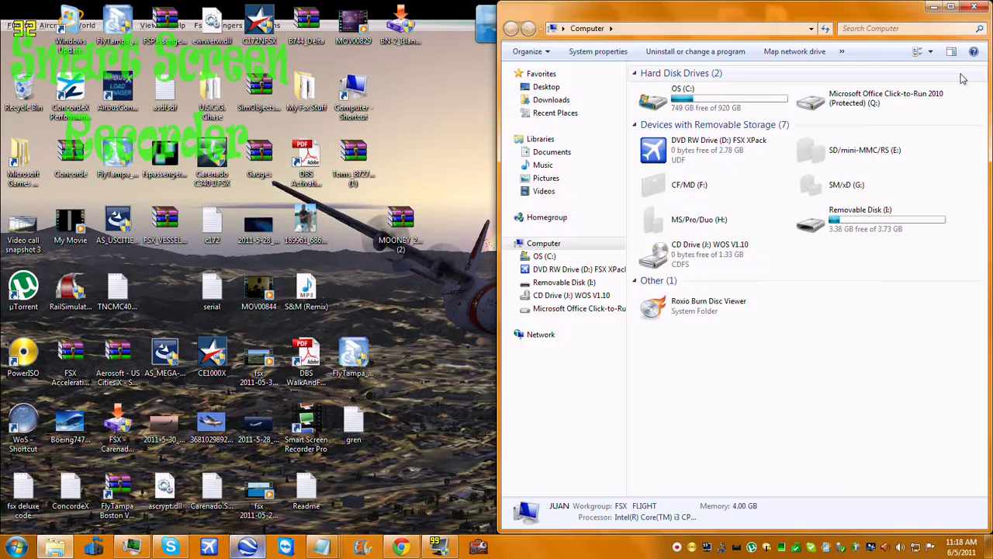
Open the Microsoft Flight Simulator X folder inside Program Files (x86) > Microsoft Games on the OS (C:) drive.
{"action": "left_click", "coordinate": [701, 104]}
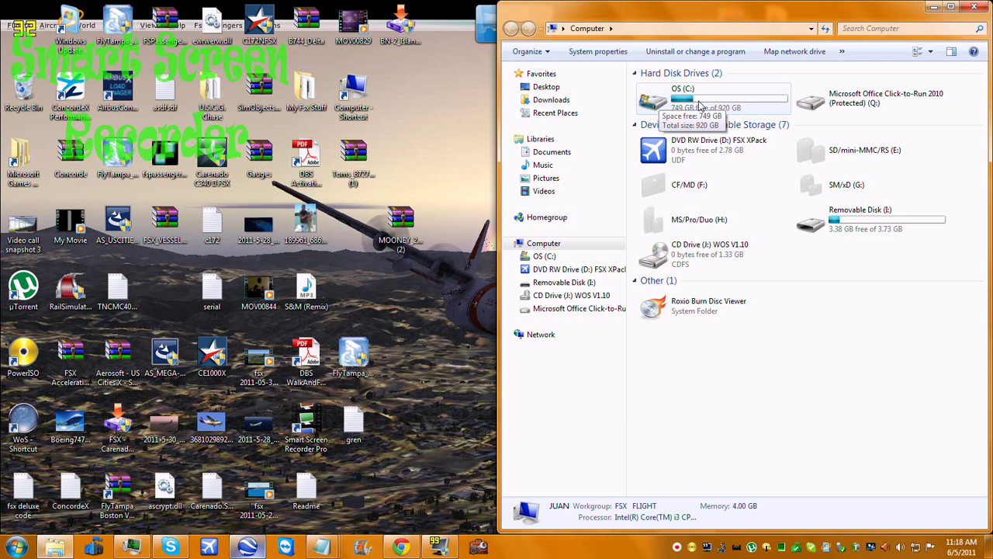
{"action": "double_click", "coordinate": [700, 105]}
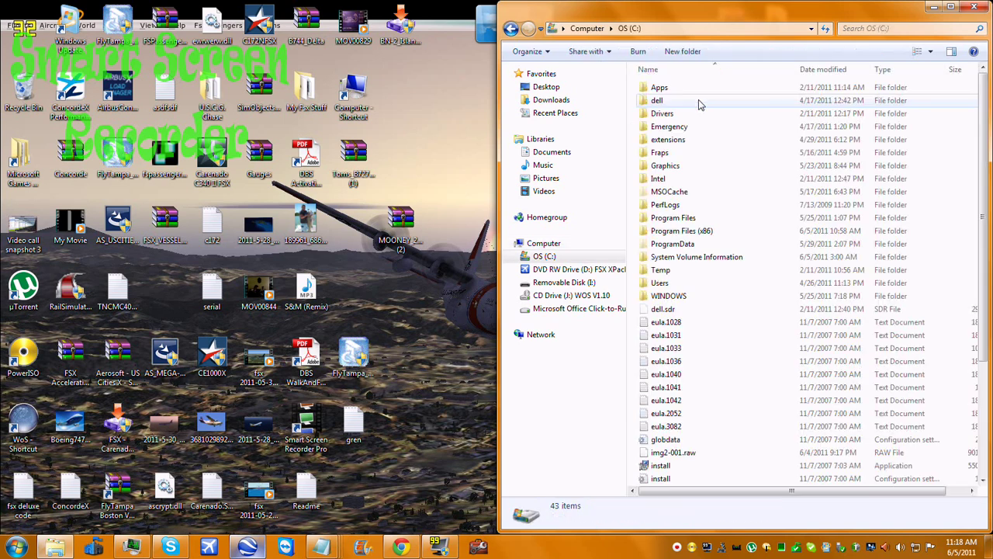
{"action": "double_click", "coordinate": [702, 232]}
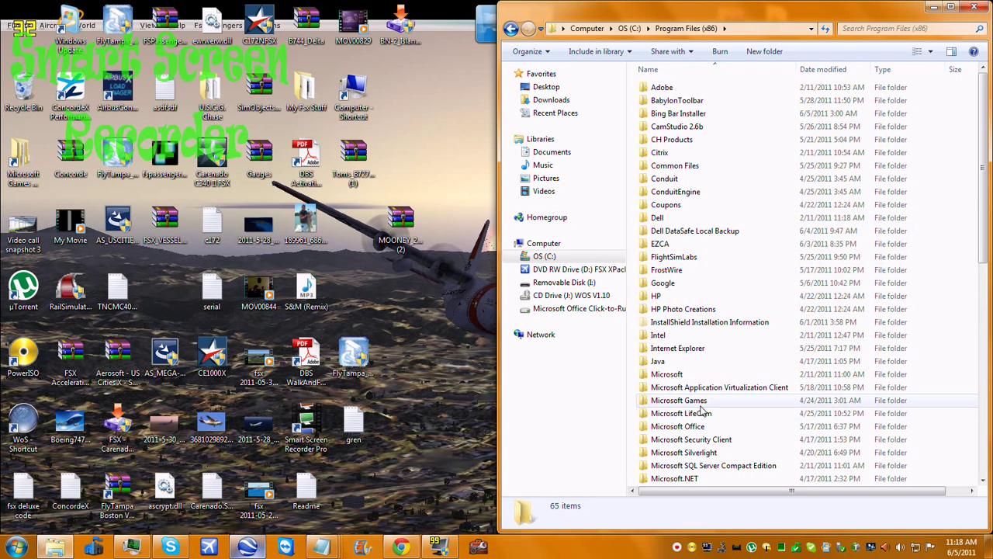
{"action": "double_click", "coordinate": [683, 400]}
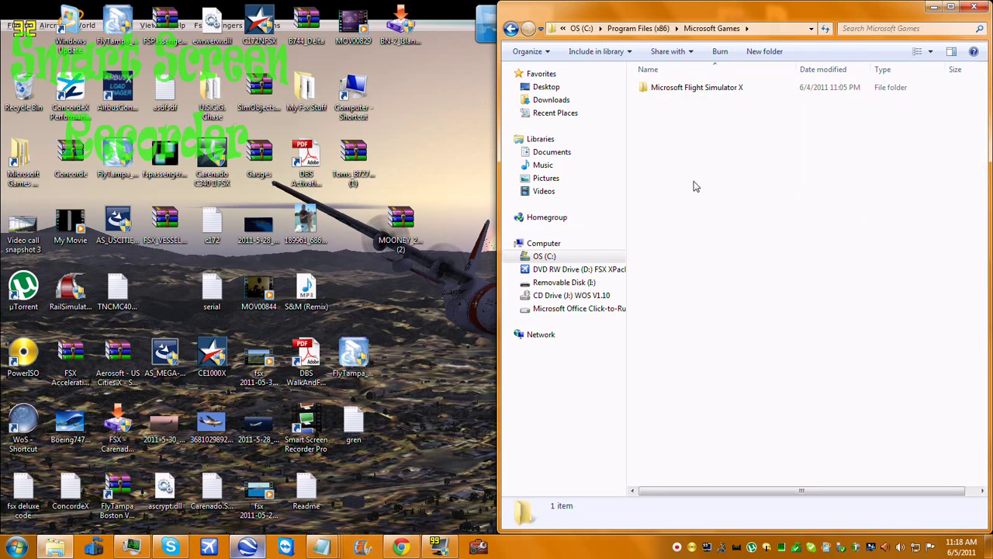
{"action": "double_click", "coordinate": [729, 88]}
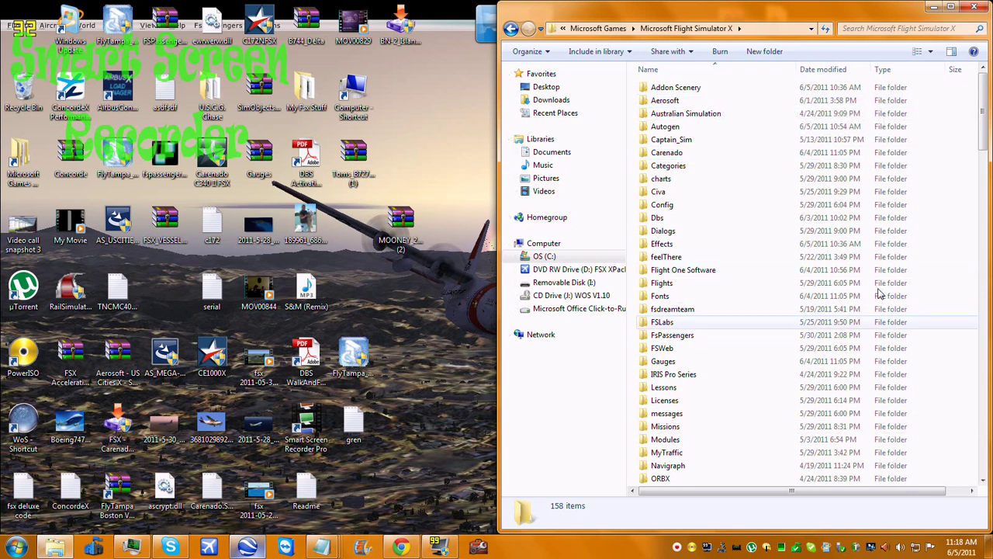
Locate the UIAutomationCore.dll file in the Microsoft Flight Simulator X folder.
{"action": "scroll", "coordinate": [776, 233], "scroll_direction": "down", "scroll_amount": 2}
{"action": "scroll", "coordinate": [764, 202], "scroll_direction": "up", "scroll_amount": 2}
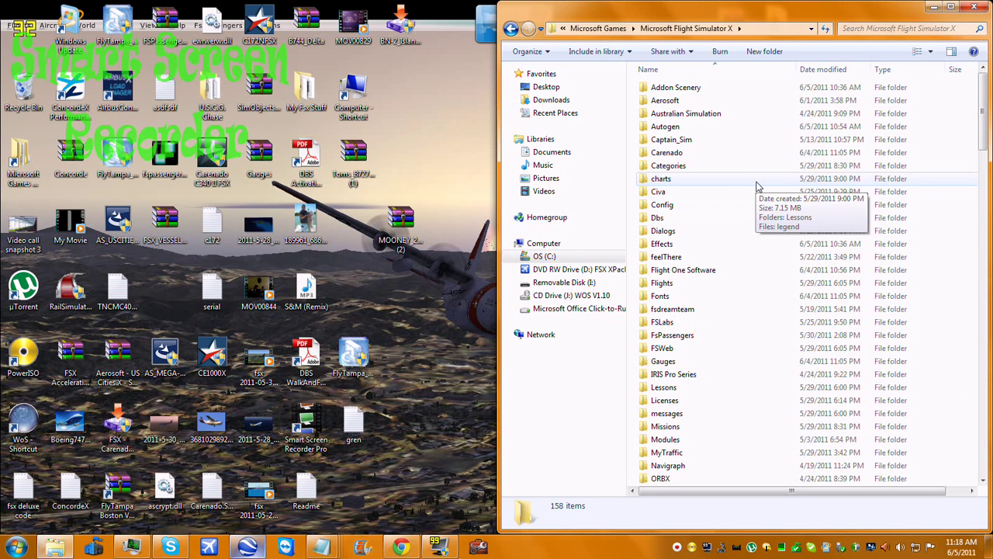
{"action": "scroll", "coordinate": [758, 186], "scroll_direction": "down", "scroll_amount": 20}
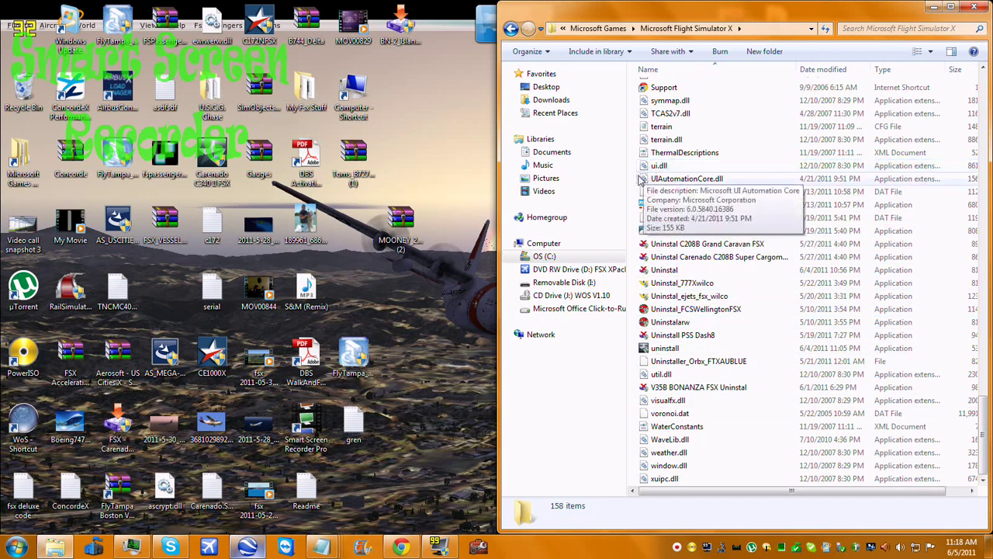
{"action": "mouse_move", "coordinate": [640, 179]}
{"action": "left_mouse_down"}
{"action": "mouse_move", "coordinate": [806, 191]}
{"action": "mouse_move", "coordinate": [977, 183]}
{"action": "mouse_move", "coordinate": [652, 183]}
{"action": "left_mouse_up"}
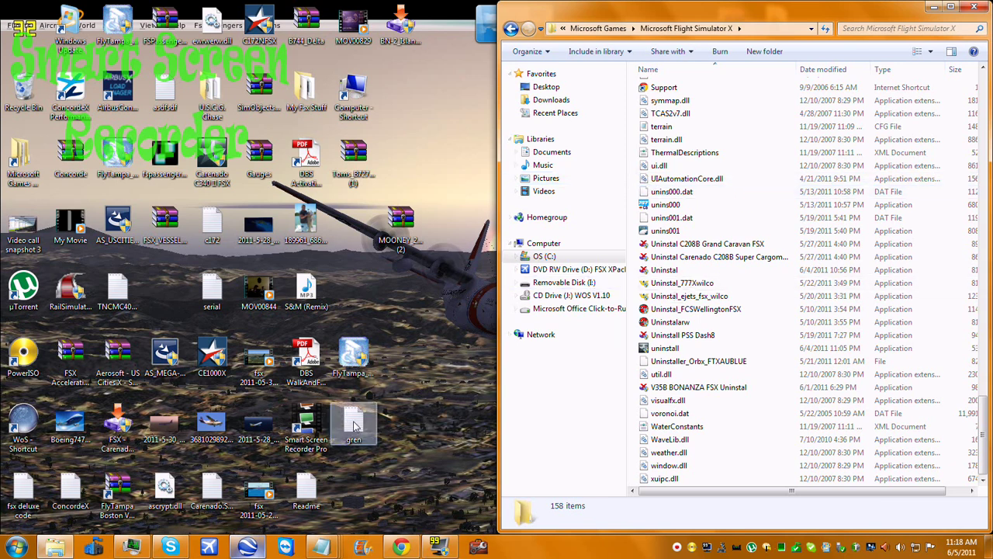
Move the gren file on the desktop to the free spot beside S&M (Remix) and minimise the folder window.
{"action": "left_click_drag", "start_coordinate": [353, 425], "coordinate": [348, 301]}
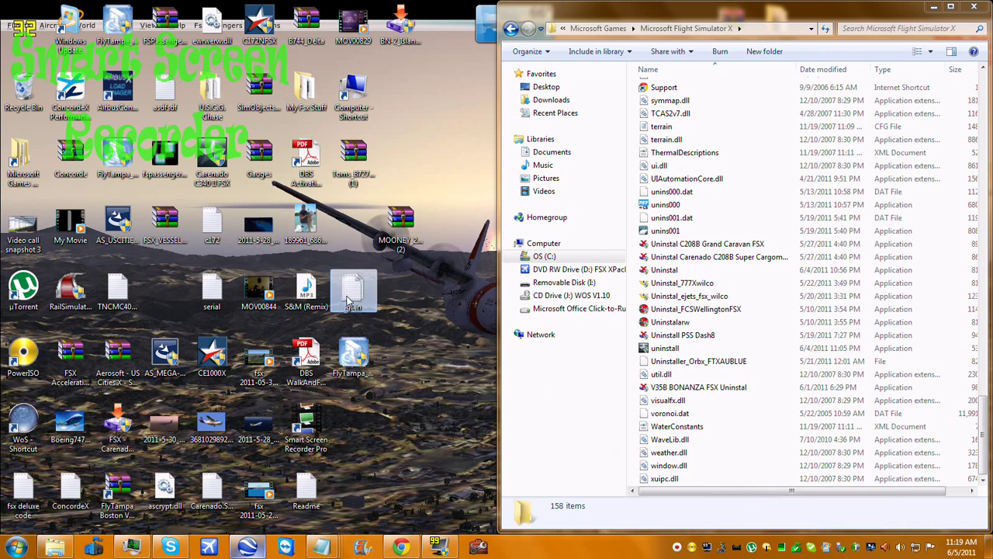
{"action": "left_click", "coordinate": [933, 7]}
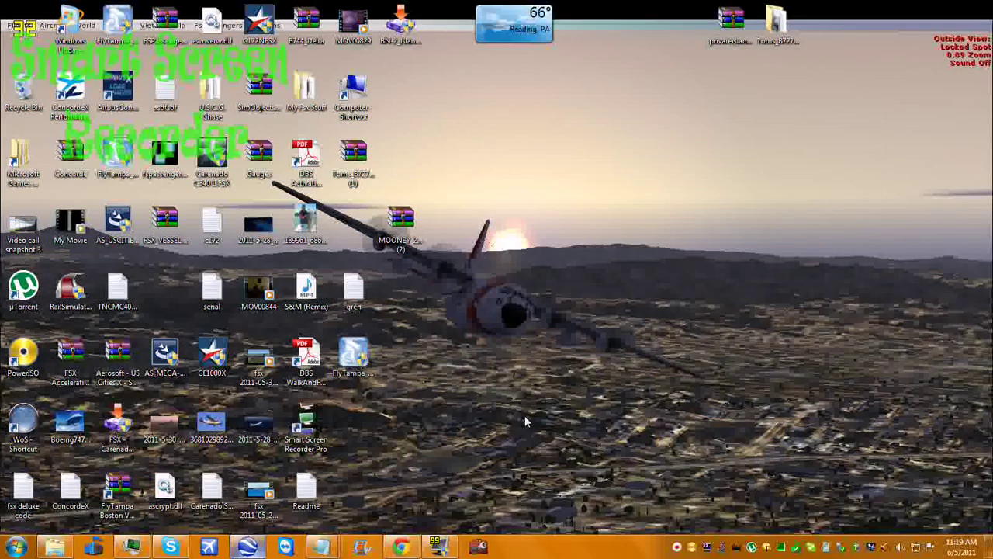